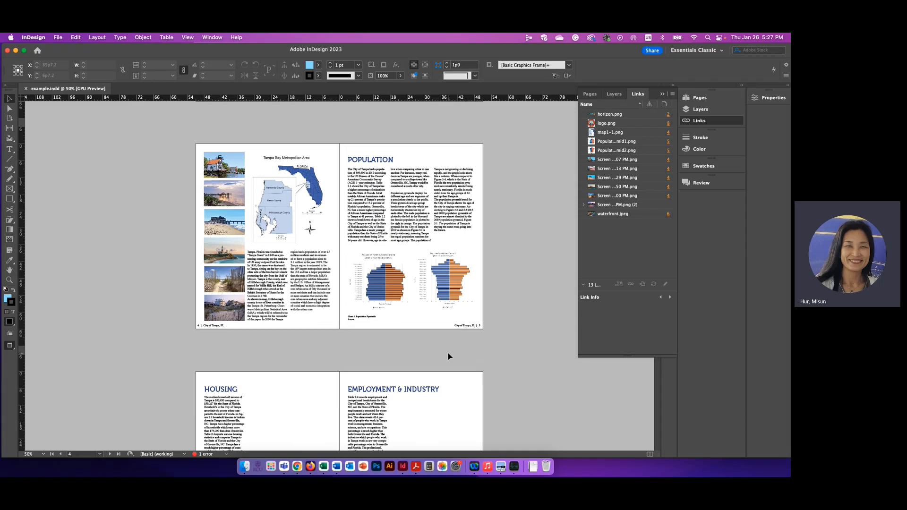
{"action": "scroll", "coordinate": [449, 356], "scroll_direction": "up", "scroll_amount": 8}
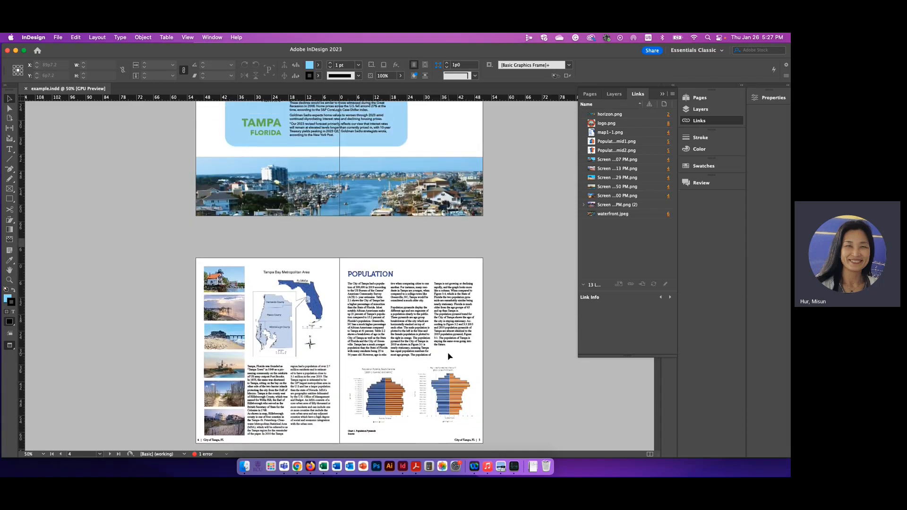
{"action": "scroll", "coordinate": [448, 356], "scroll_direction": "up", "scroll_amount": 4}
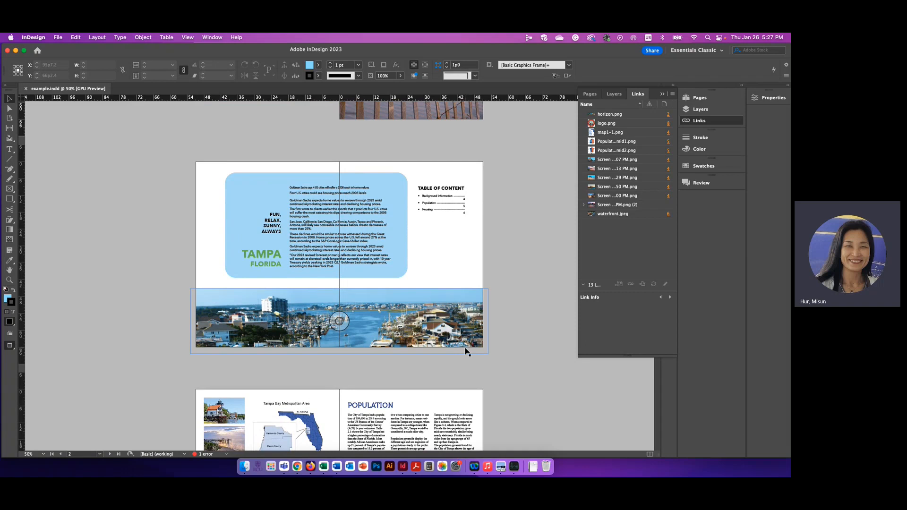
{"action": "scroll", "coordinate": [524, 290], "scroll_direction": "up", "scroll_amount": 8}
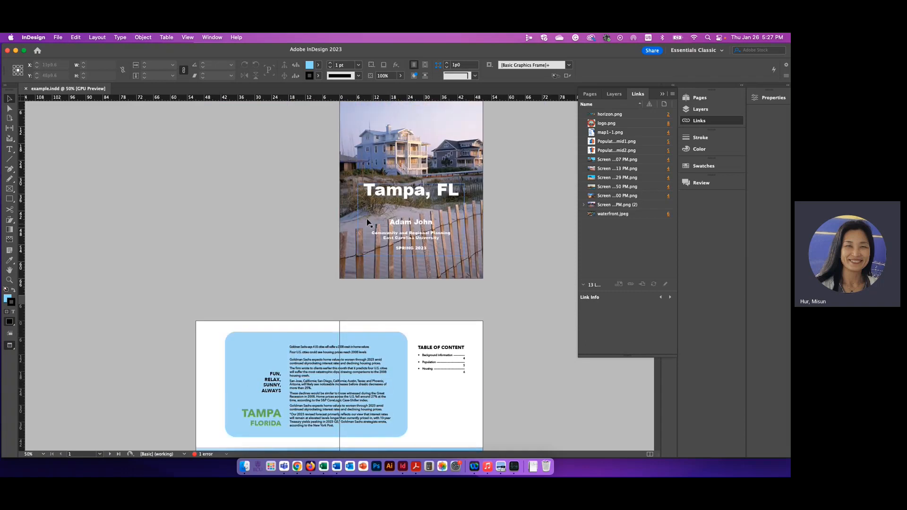
{"action": "left_click", "coordinate": [26, 90]}
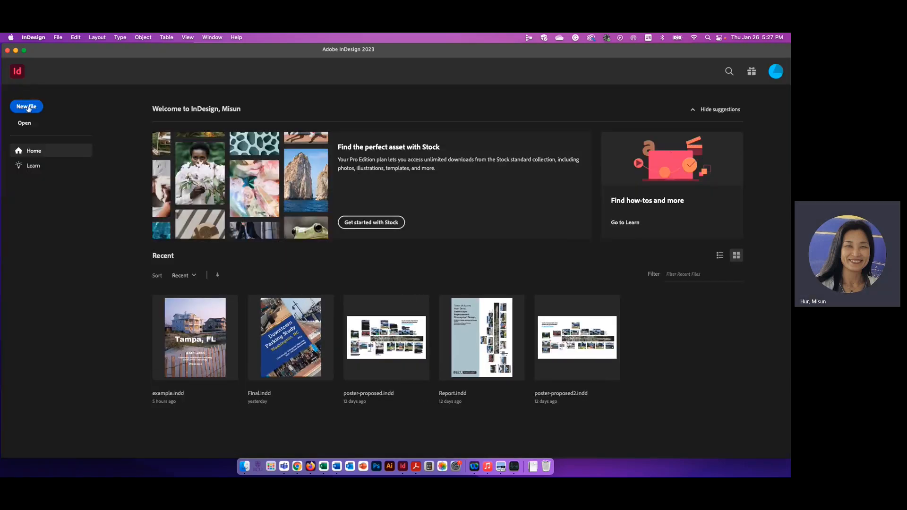
{"action": "left_click", "coordinate": [28, 108]}
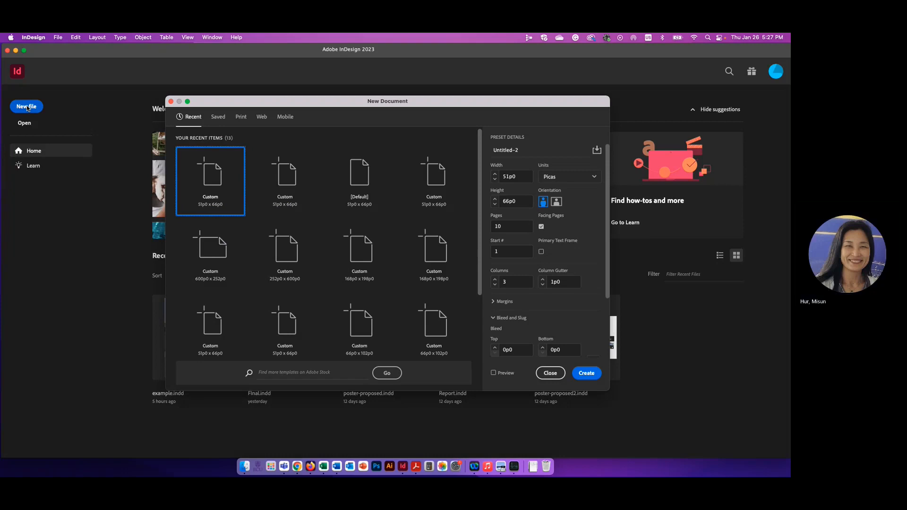
{"action": "left_click", "coordinate": [551, 373]}
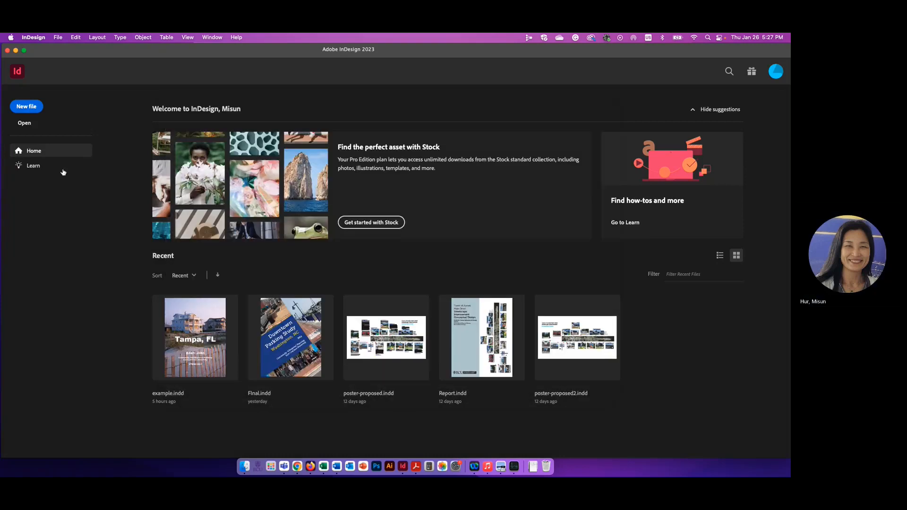
{"action": "left_click", "coordinate": [182, 348]}
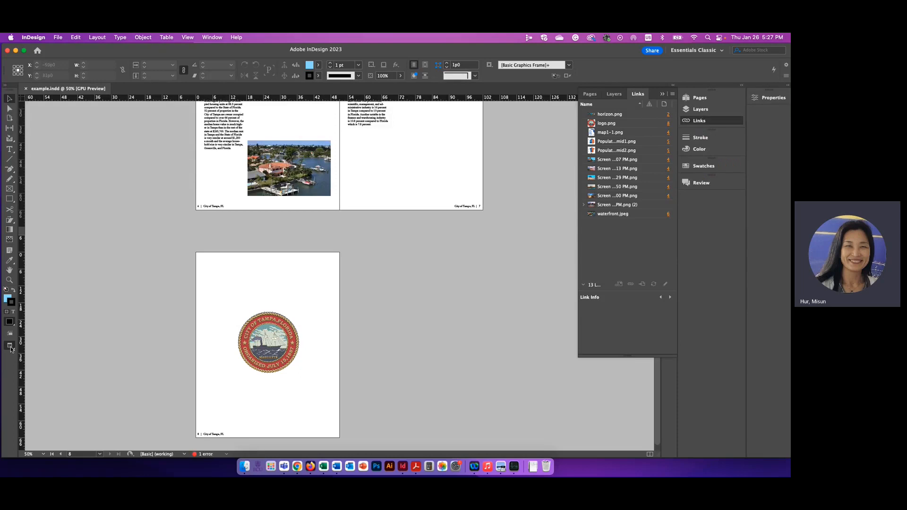
Switch the report to Normal screen mode to show its frames and guides, and review the cover and contents spread
{"action": "left_click", "coordinate": [10, 346]}
{"action": "left_click", "coordinate": [42, 358]}
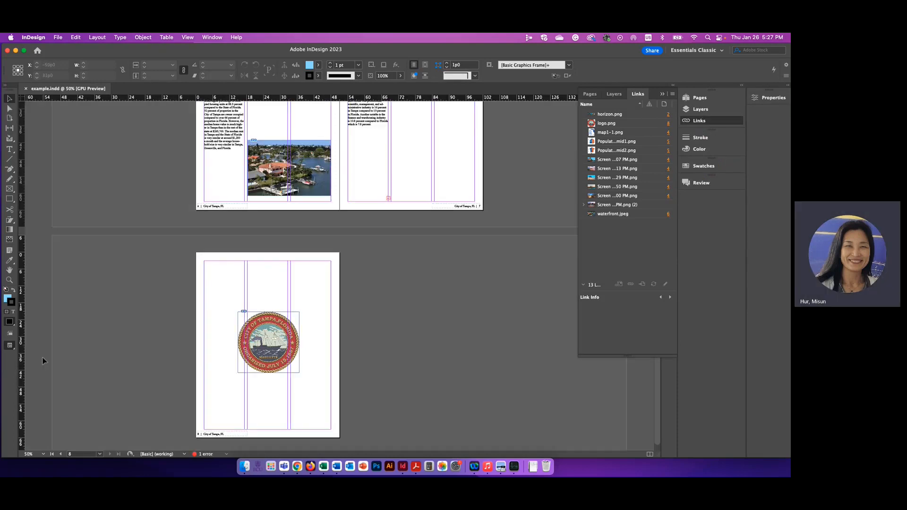
{"action": "scroll", "coordinate": [429, 358], "scroll_direction": "up", "scroll_amount": 8}
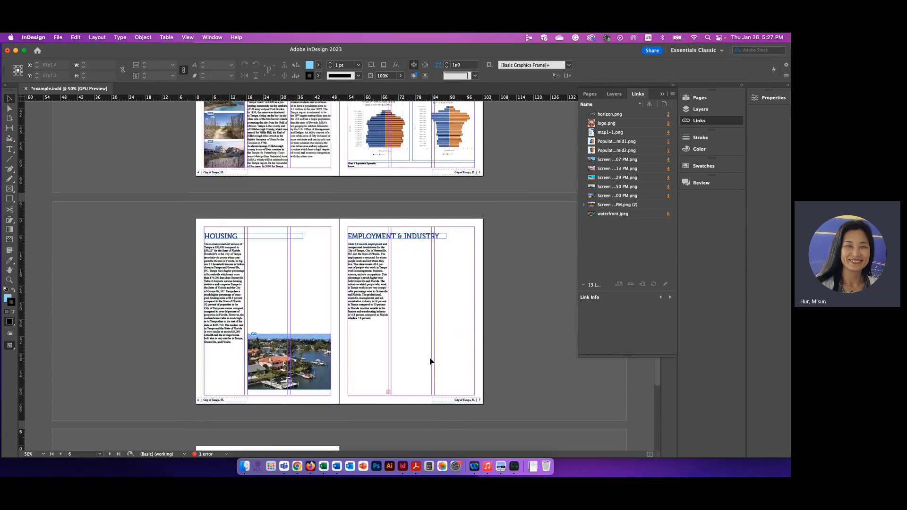
{"action": "scroll", "coordinate": [429, 359], "scroll_direction": "up", "scroll_amount": 15}
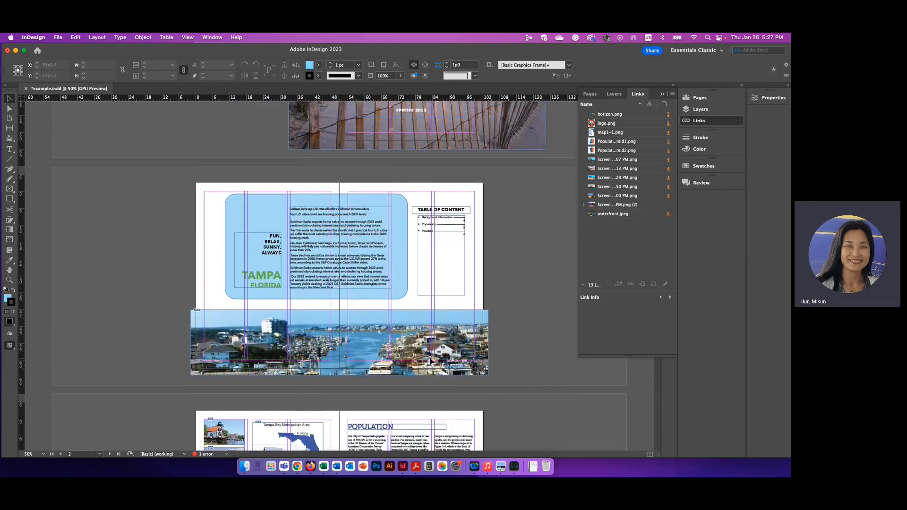
{"action": "scroll", "coordinate": [431, 360], "scroll_direction": "up", "scroll_amount": 10}
{"action": "scroll", "coordinate": [381, 350], "scroll_direction": "down", "scroll_amount": 4}
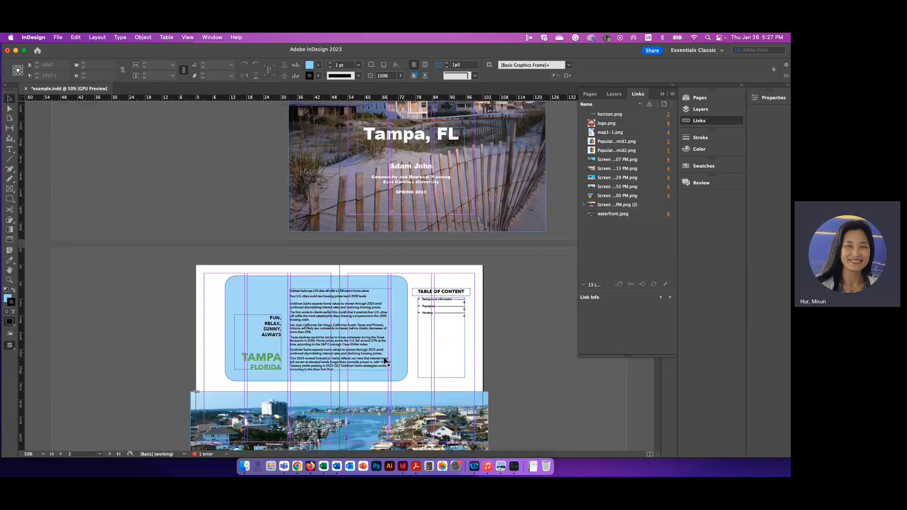
{"action": "scroll", "coordinate": [385, 361], "scroll_direction": "down", "scroll_amount": 4}
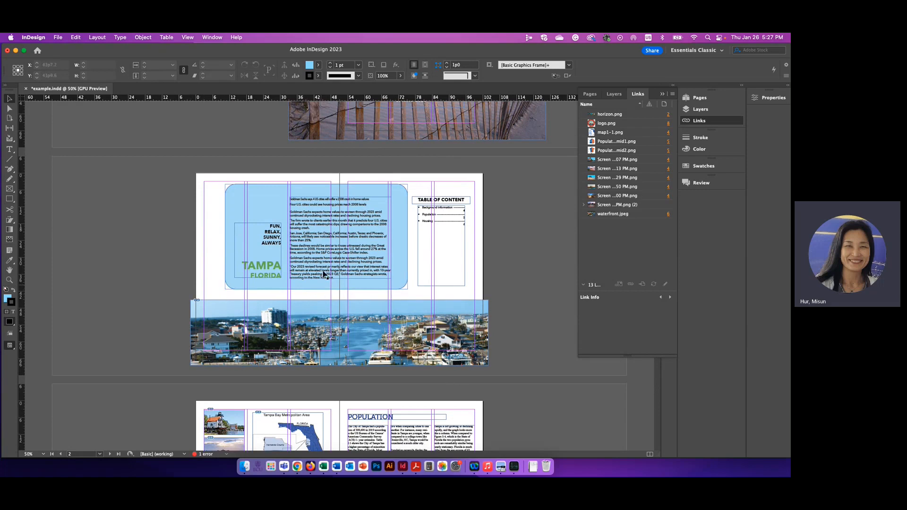
Examine the blue rounded box, the text frames among the column guides, and the remaining spreads through the logo page
{"action": "left_click", "coordinate": [262, 202]}
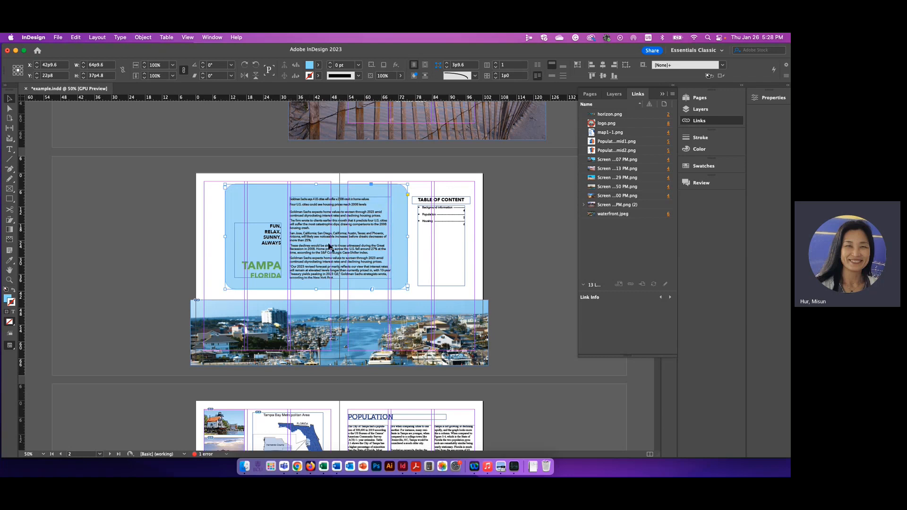
{"action": "scroll", "coordinate": [351, 261], "scroll_direction": "down", "scroll_amount": 2}
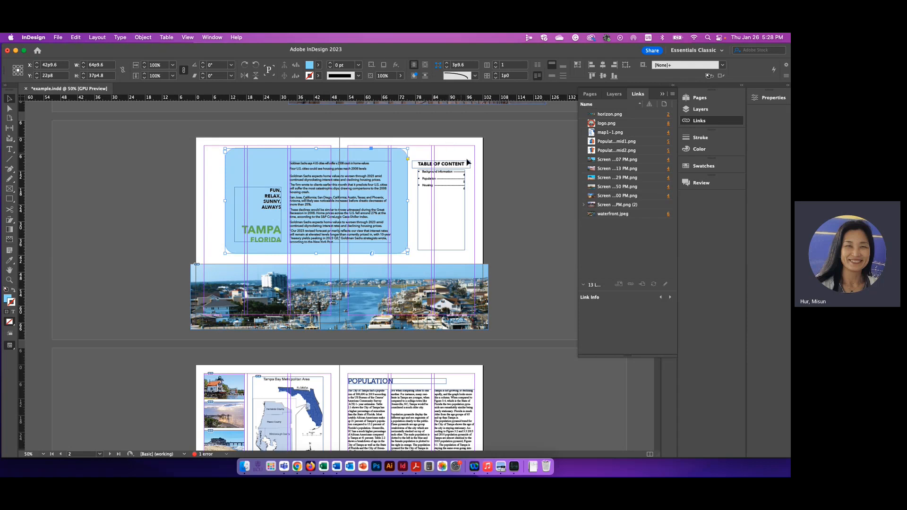
{"action": "scroll", "coordinate": [472, 285], "scroll_direction": "down", "scroll_amount": 5}
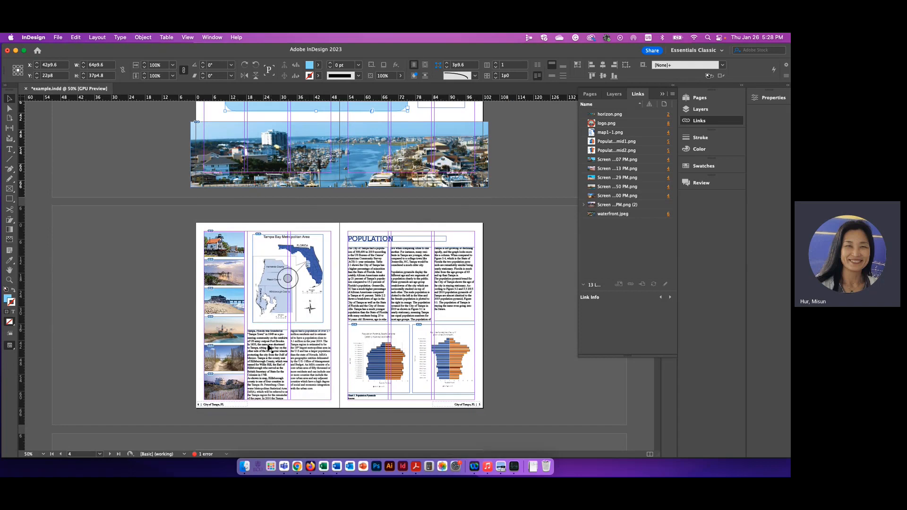
{"action": "left_click", "coordinate": [265, 369]}
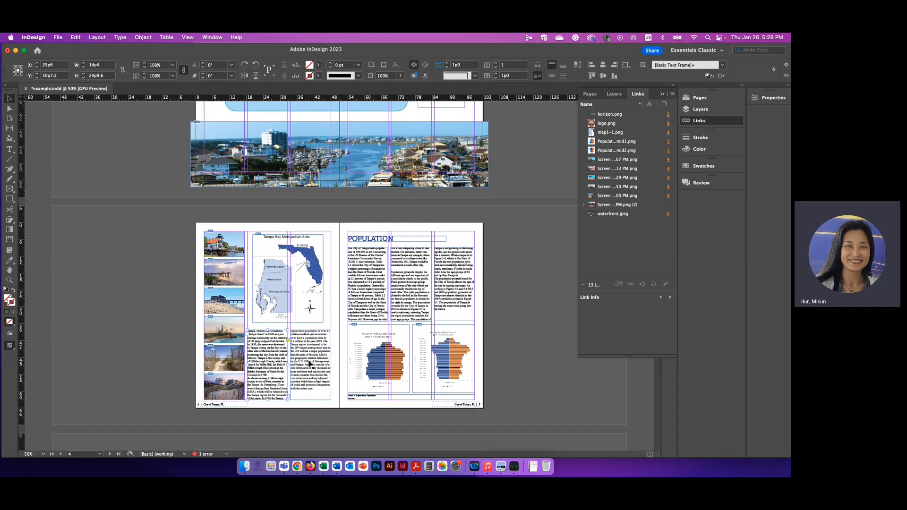
{"action": "left_click", "coordinate": [368, 302]}
{"action": "left_click", "coordinate": [403, 294]}
{"action": "left_click", "coordinate": [457, 294]}
{"action": "left_click", "coordinate": [286, 376]}
{"action": "scroll", "coordinate": [315, 296], "scroll_direction": "down", "scroll_amount": 6}
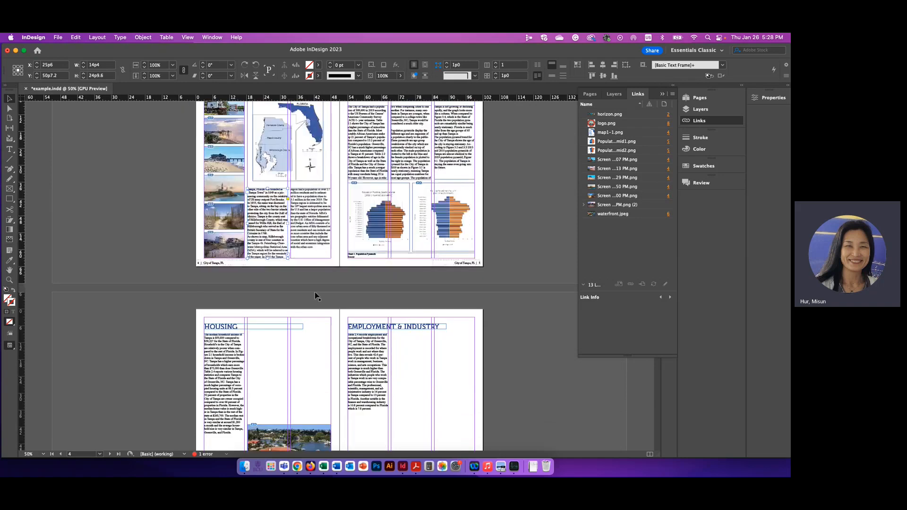
{"action": "scroll", "coordinate": [315, 296], "scroll_direction": "down", "scroll_amount": 2}
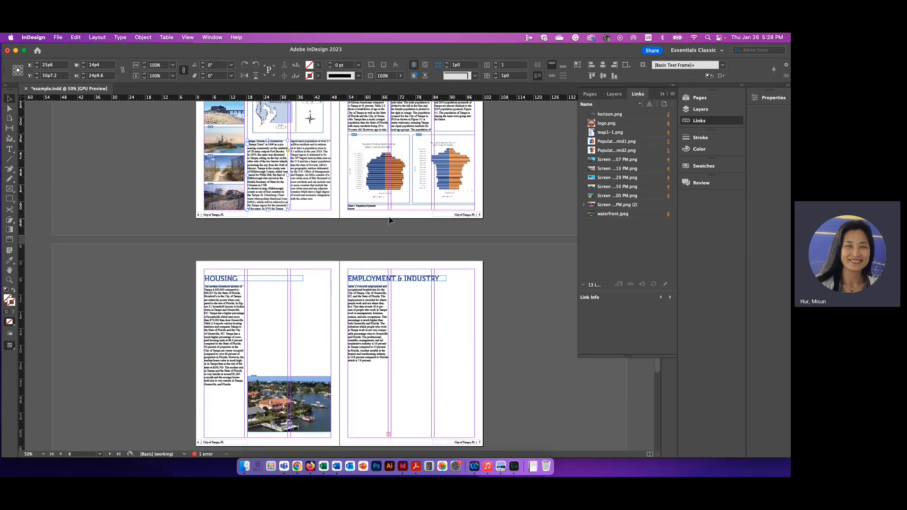
{"action": "scroll", "coordinate": [398, 248], "scroll_direction": "down", "scroll_amount": 3}
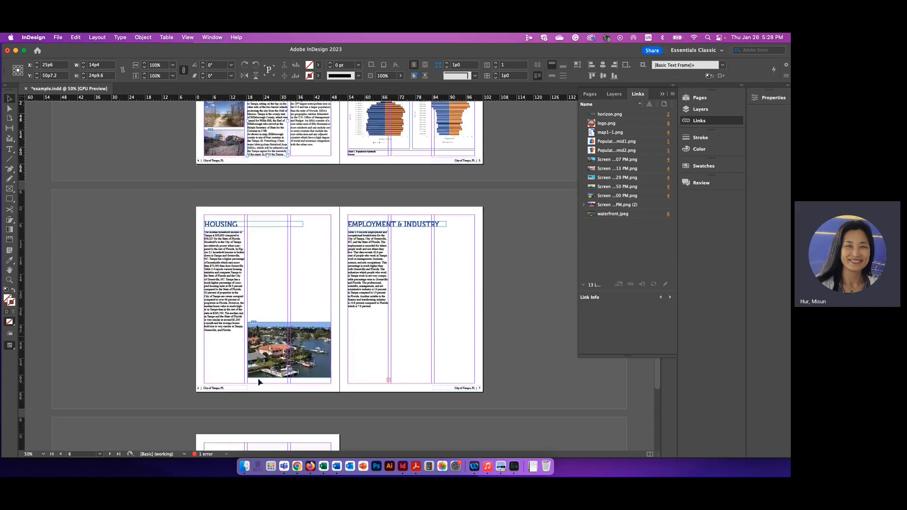
{"action": "scroll", "coordinate": [425, 347], "scroll_direction": "down", "scroll_amount": 10}
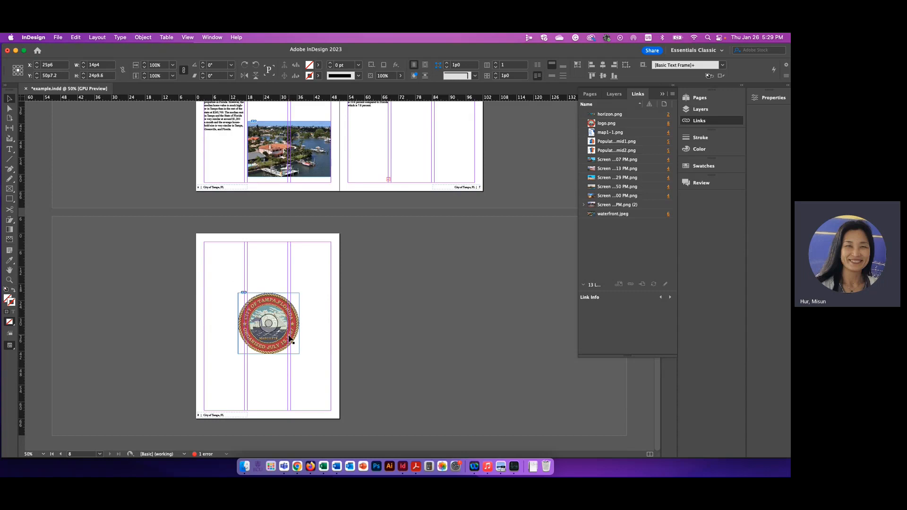
Switch the report to Preview screen mode, and close example.indd with its changes saved
{"action": "left_click", "coordinate": [9, 346]}
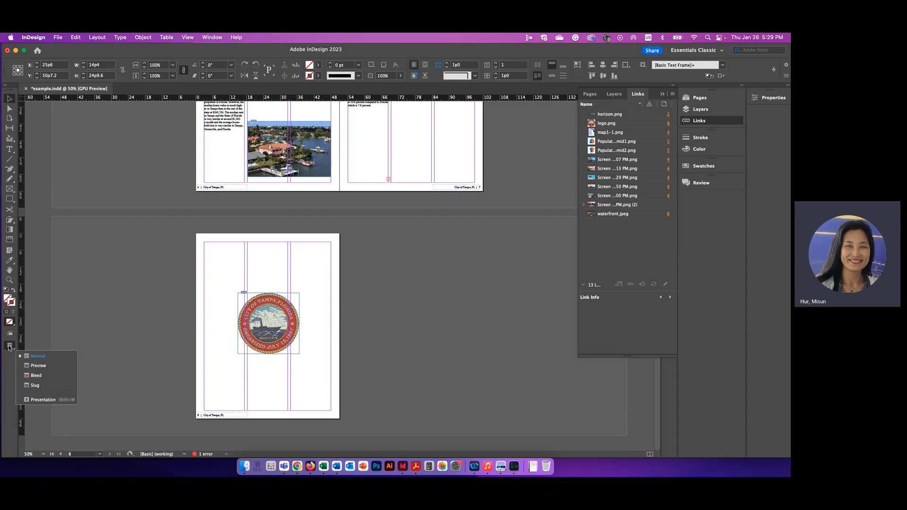
{"action": "left_click", "coordinate": [38, 367]}
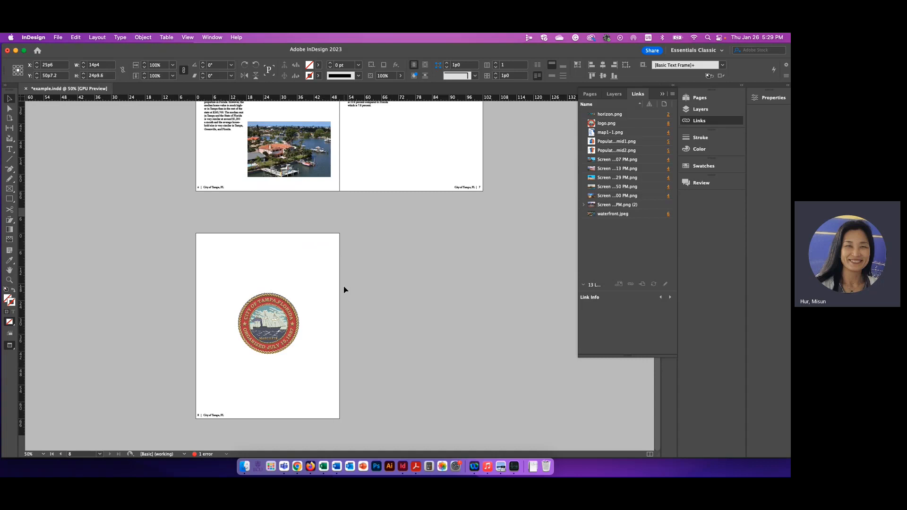
{"action": "scroll", "coordinate": [344, 290], "scroll_direction": "up", "scroll_amount": 5}
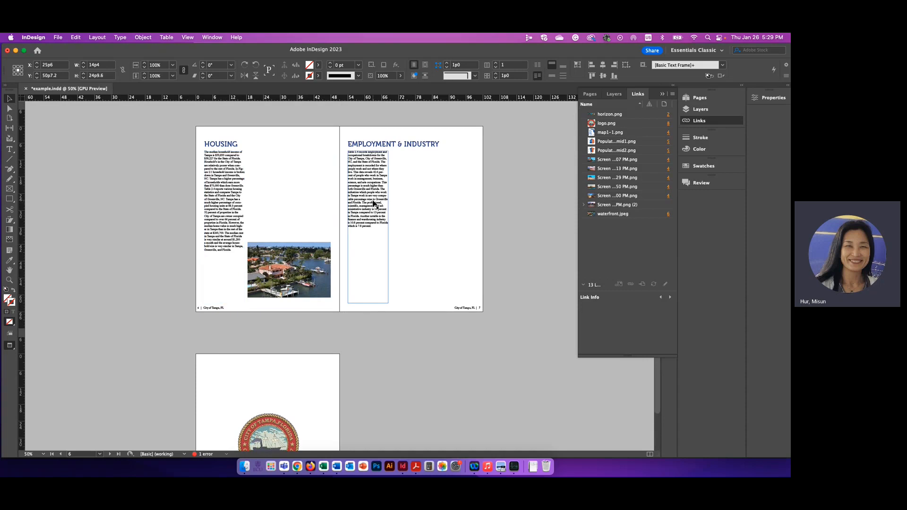
{"action": "scroll", "coordinate": [373, 204], "scroll_direction": "up", "scroll_amount": 6}
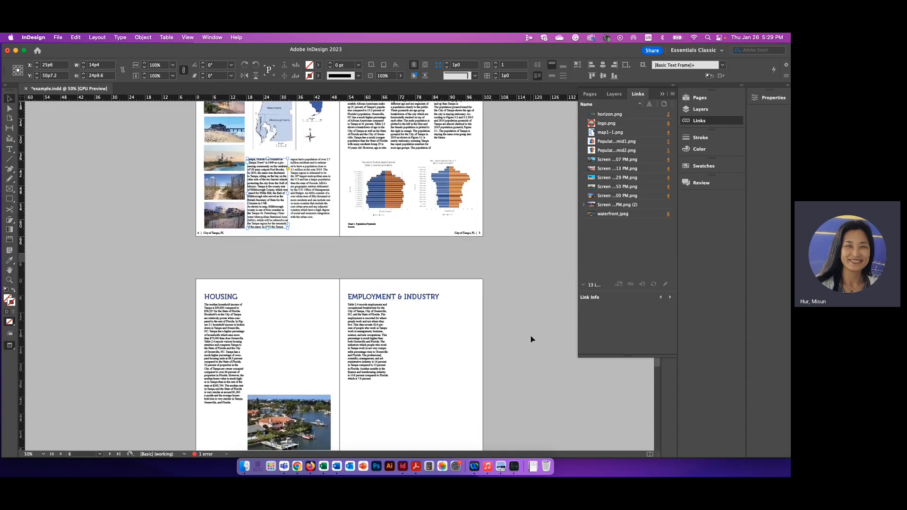
{"action": "scroll", "coordinate": [532, 339], "scroll_direction": "up", "scroll_amount": 2}
{"action": "left_click", "coordinate": [532, 339]}
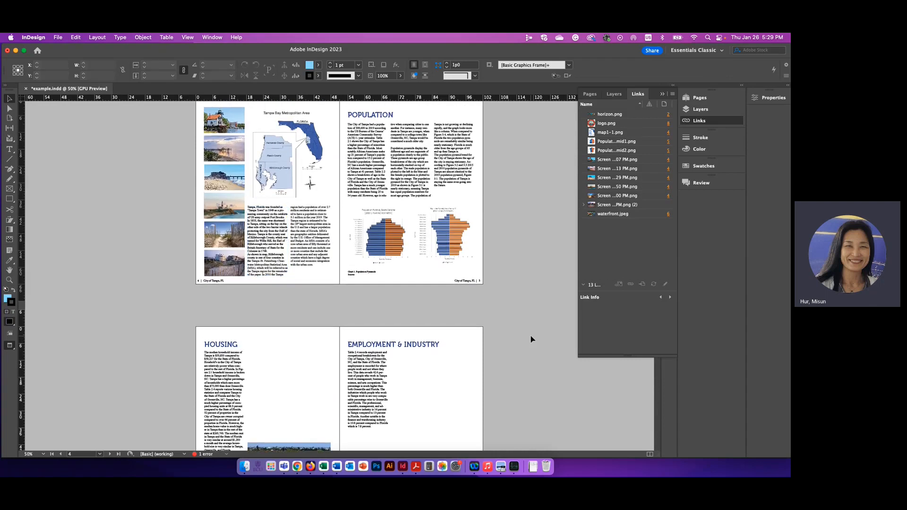
{"action": "scroll", "coordinate": [532, 340], "scroll_direction": "up", "scroll_amount": 3}
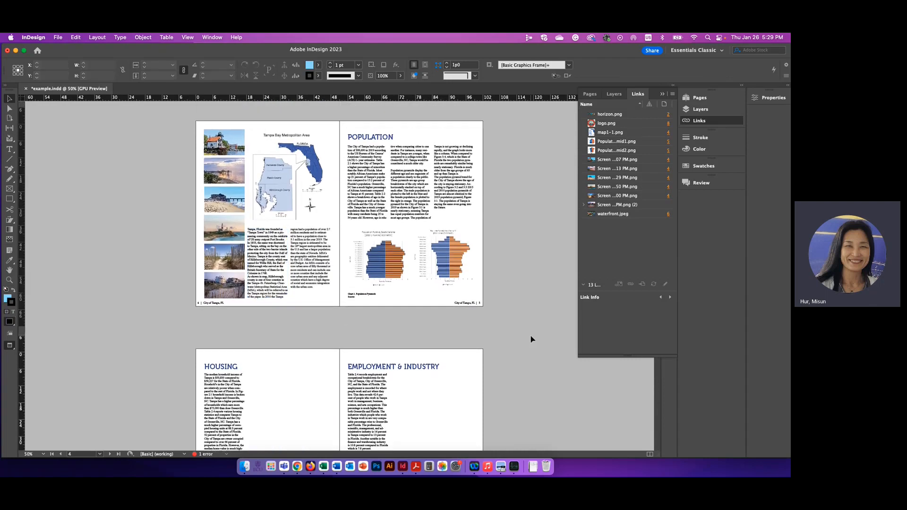
{"action": "scroll", "coordinate": [531, 340], "scroll_direction": "up", "scroll_amount": 12}
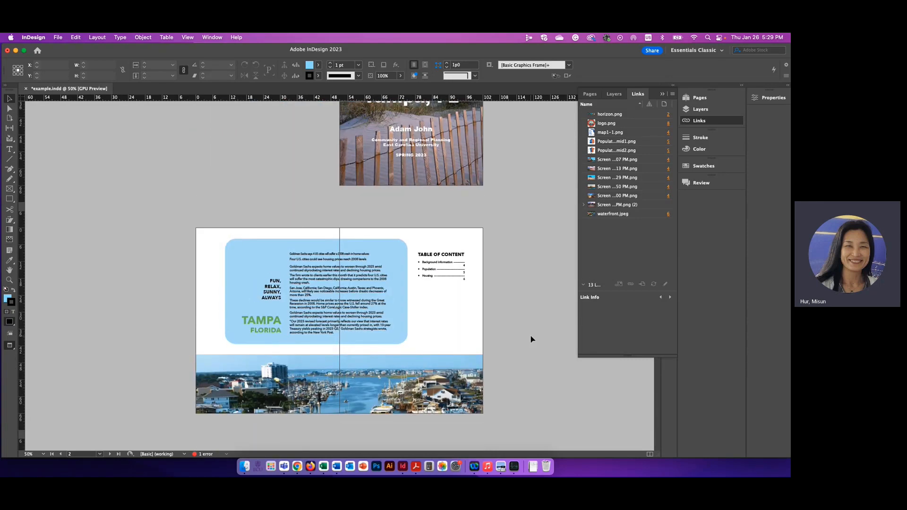
{"action": "left_click", "coordinate": [26, 88]}
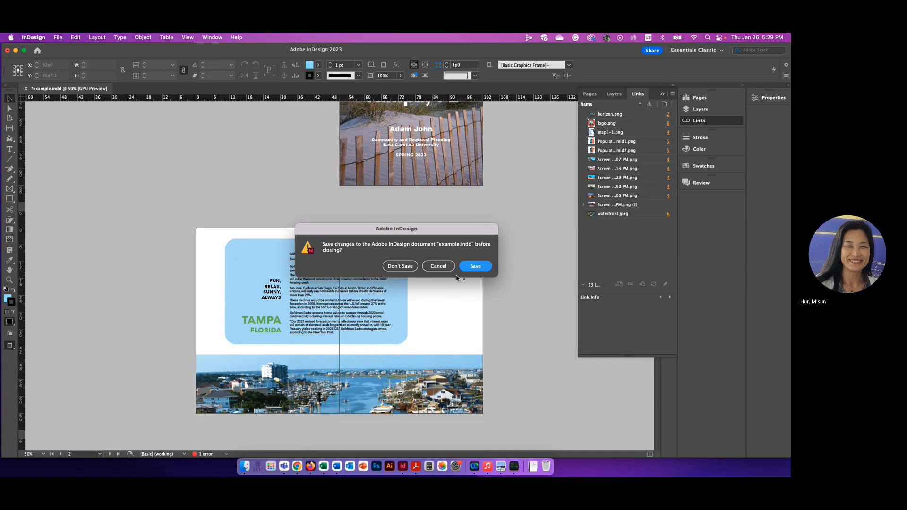
{"action": "left_click", "coordinate": [481, 270]}
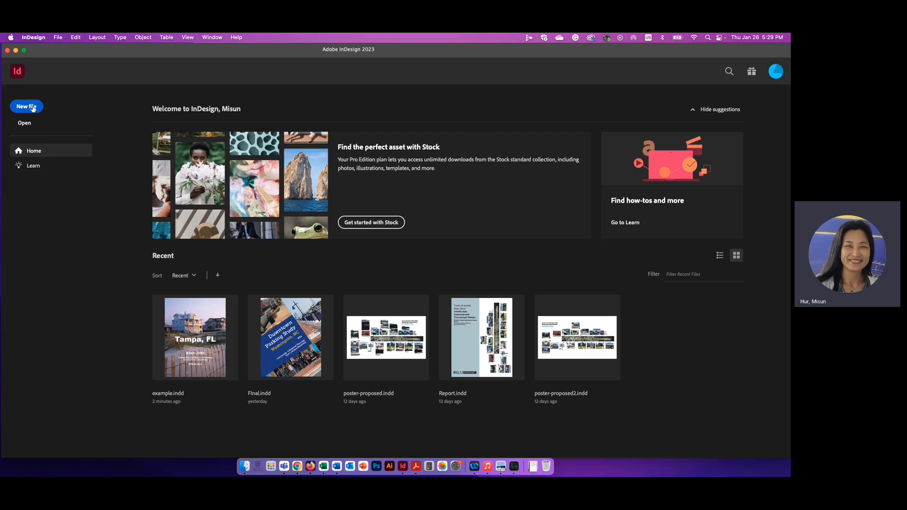
Start a new print document from the Letter preset with its units set to Inches
{"action": "left_click", "coordinate": [33, 108]}
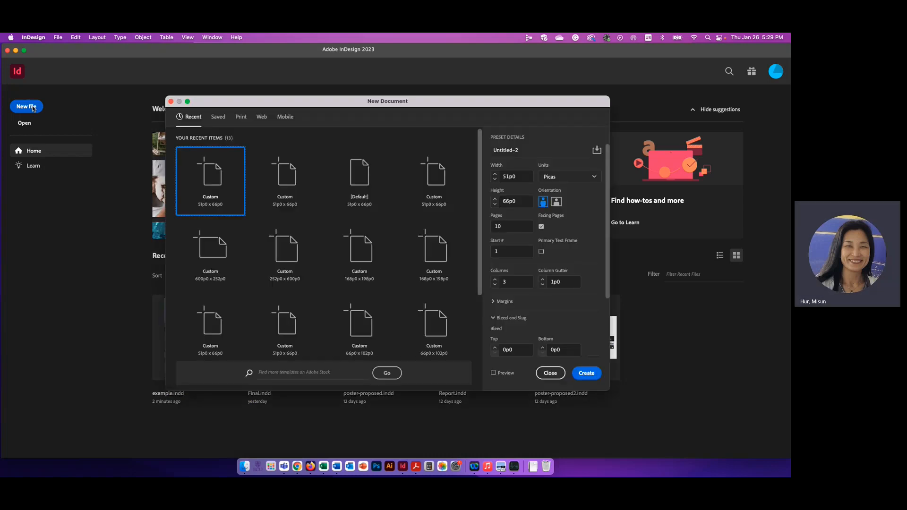
{"action": "left_click", "coordinate": [241, 118]}
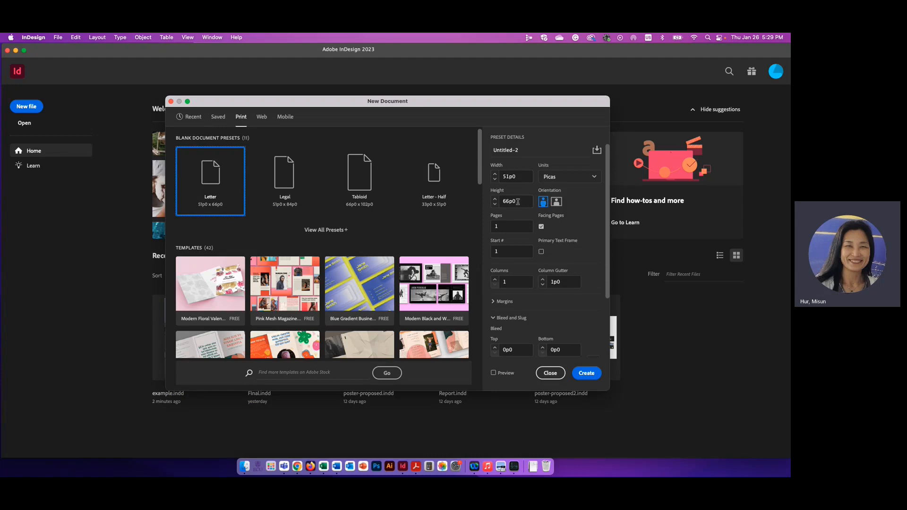
{"action": "left_click", "coordinate": [562, 177]}
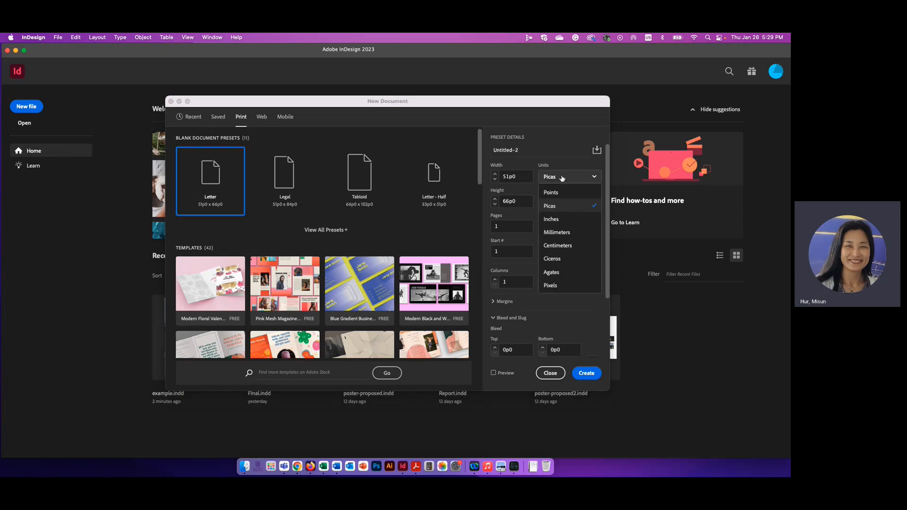
{"action": "left_click", "coordinate": [562, 219]}
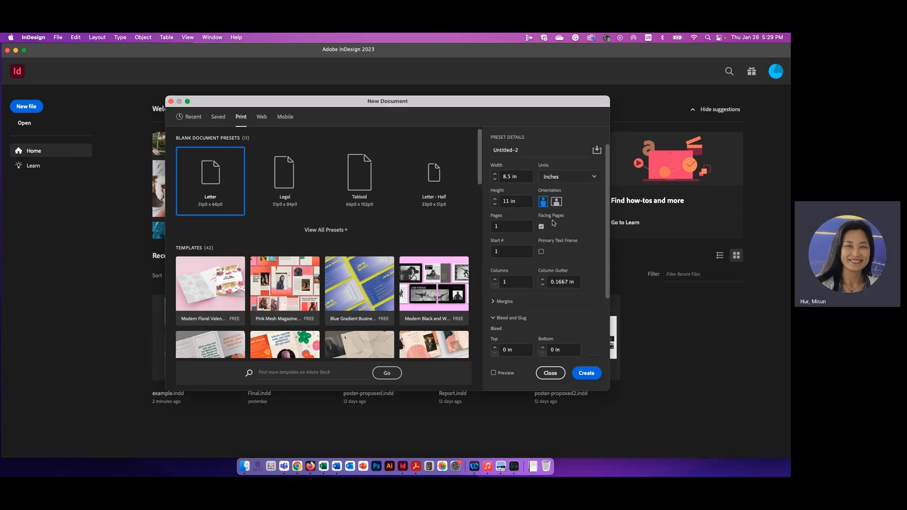
Set the new document's page count and give it three columns, with the margin settings expanded
{"action": "double_click", "coordinate": [512, 227]}
{"action": "left_click", "coordinate": [567, 227]}
{"action": "left_click", "coordinate": [495, 281]}
{"action": "left_click", "coordinate": [495, 279]}
{"action": "scroll", "coordinate": [561, 282], "scroll_direction": "down", "scroll_amount": 3}
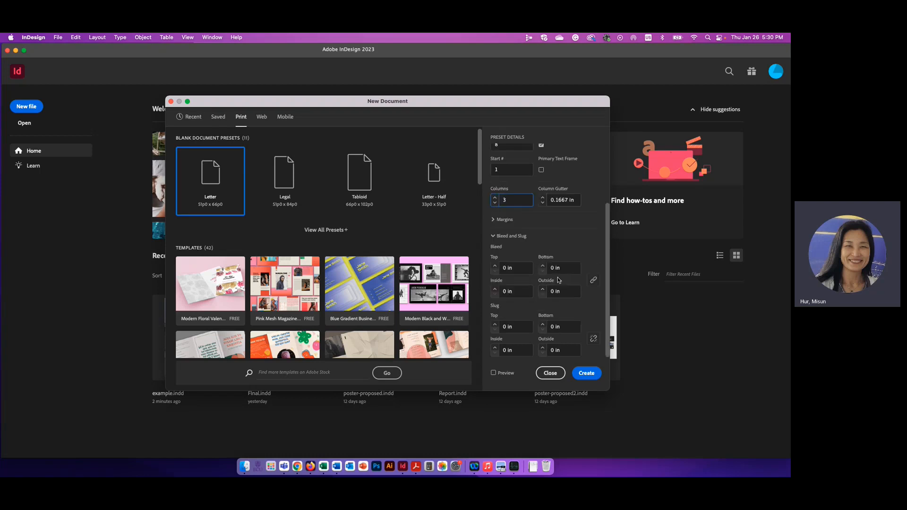
{"action": "left_click", "coordinate": [495, 220]}
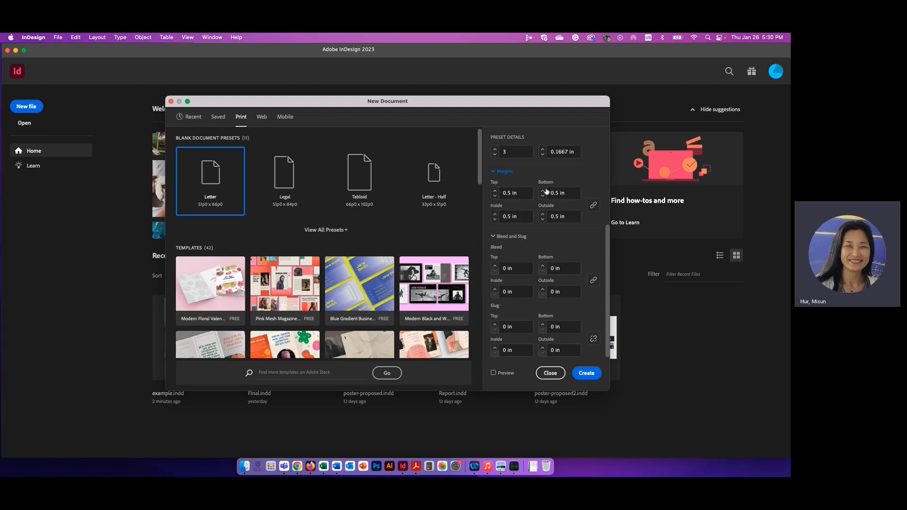
Collapse the bleed and slug settings and create the 8-page, three-column letter document
{"action": "left_click", "coordinate": [494, 237]}
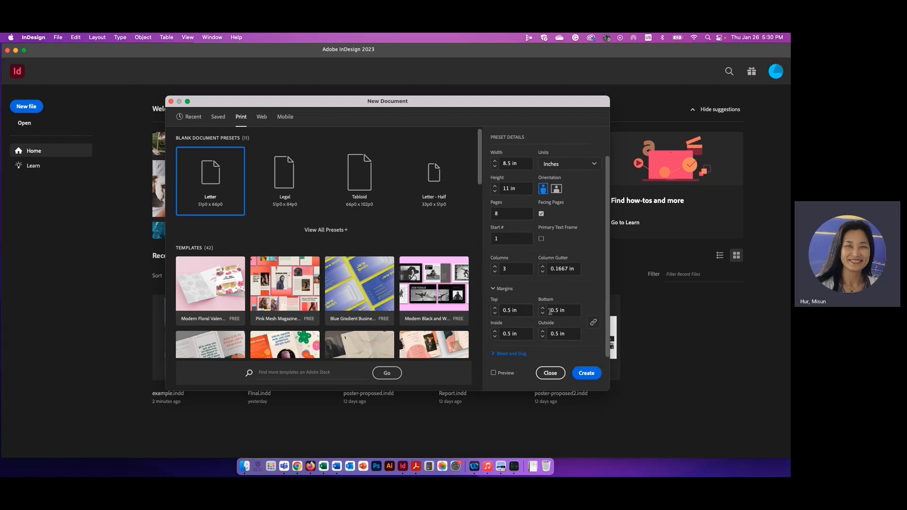
{"action": "scroll", "coordinate": [550, 314], "scroll_direction": "up", "scroll_amount": 1}
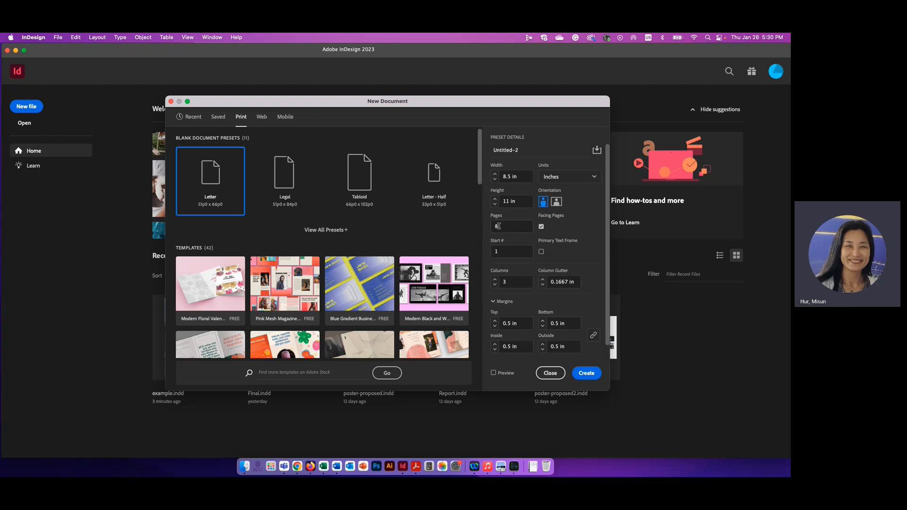
{"action": "left_click", "coordinate": [586, 373]}
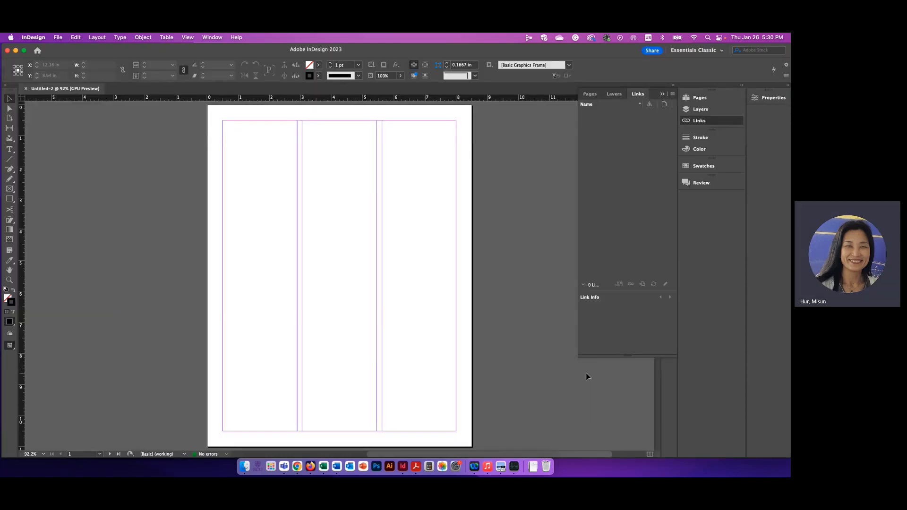
Look through the new document's blank pages and their column guides, from the first page to the last and back
{"action": "scroll", "coordinate": [453, 346], "scroll_direction": "down", "scroll_amount": 10}
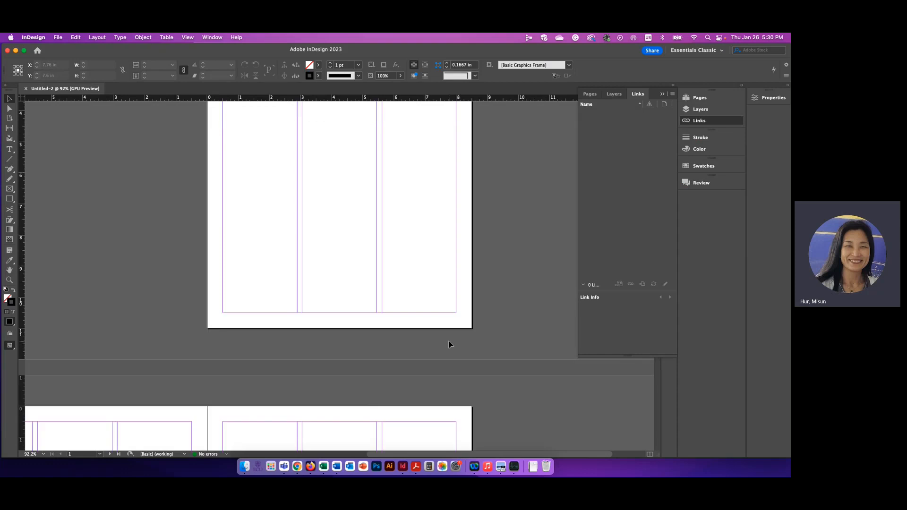
{"action": "scroll", "coordinate": [290, 356], "scroll_direction": "down", "scroll_amount": 15}
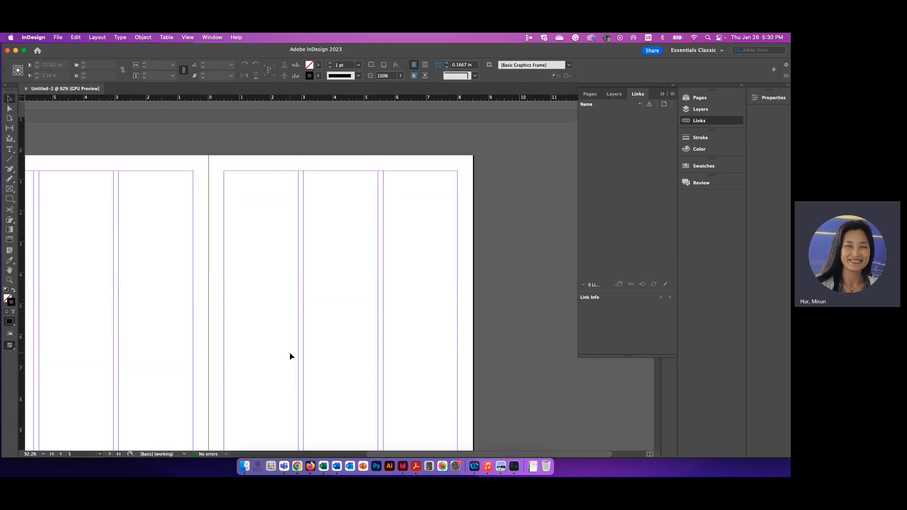
{"action": "scroll", "coordinate": [290, 356], "scroll_direction": "down", "scroll_amount": 20}
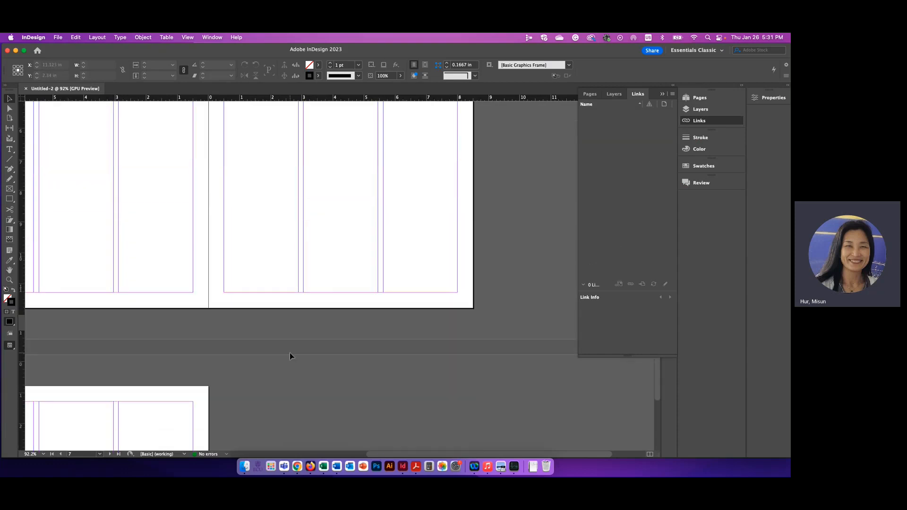
{"action": "scroll", "coordinate": [290, 356], "scroll_direction": "up", "scroll_amount": 20}
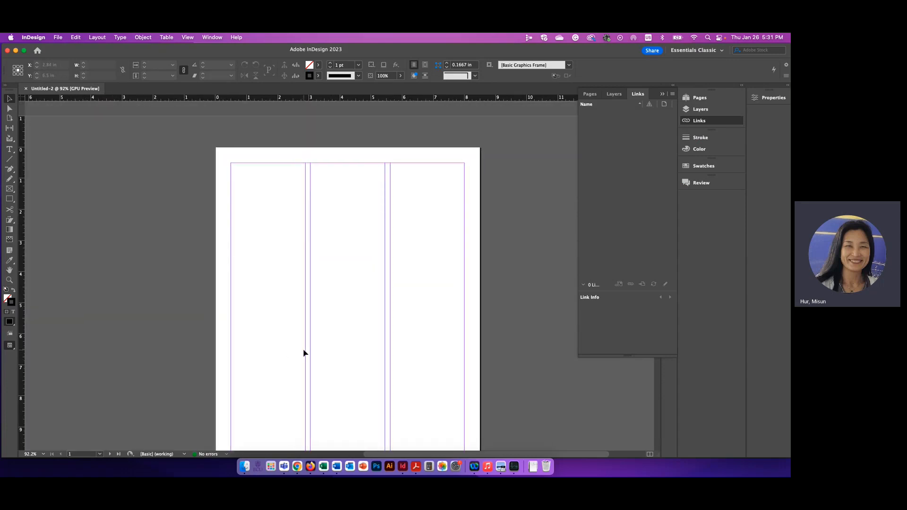
{"action": "scroll", "coordinate": [304, 353], "scroll_direction": "down", "scroll_amount": 10}
{"action": "scroll", "coordinate": [304, 352], "scroll_direction": "down", "scroll_amount": 5}
{"action": "scroll", "coordinate": [219, 345], "scroll_direction": "left", "scroll_amount": 3}
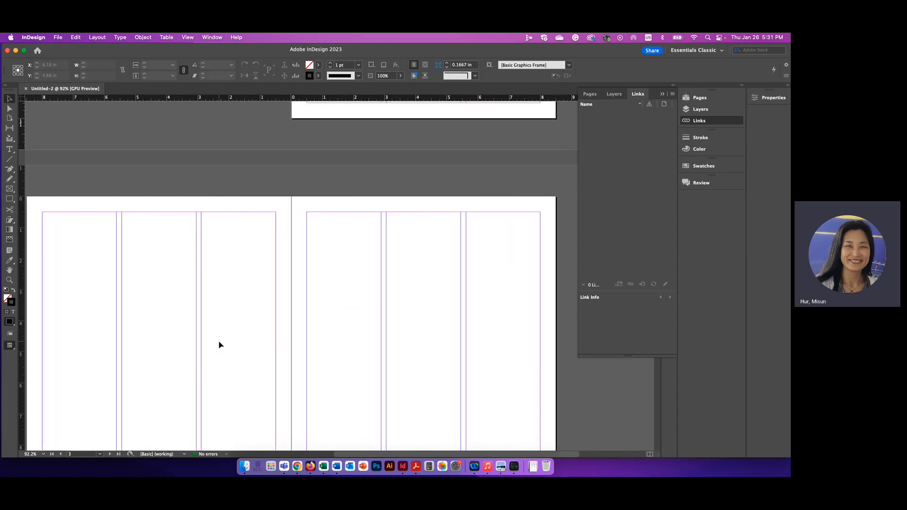
{"action": "scroll", "coordinate": [219, 345], "scroll_direction": "down", "scroll_amount": 15}
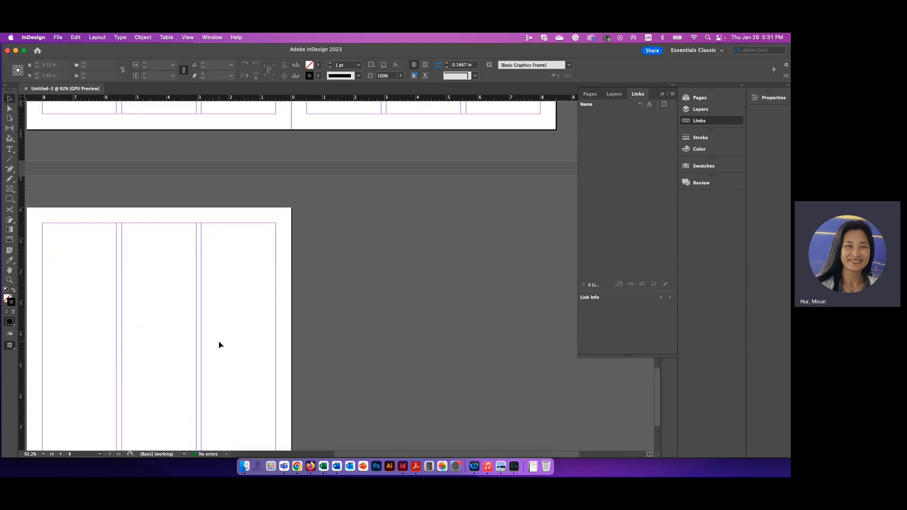
{"action": "scroll", "coordinate": [220, 345], "scroll_direction": "up", "scroll_amount": 20}
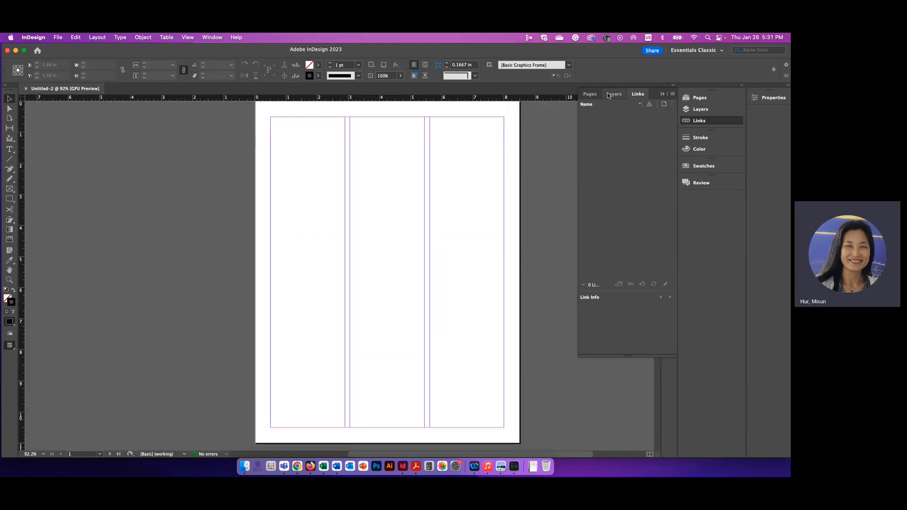
Try the Essentials workspace with the open panels collapsed, and return to the Essentials Classic workspace
{"action": "left_click", "coordinate": [661, 94]}
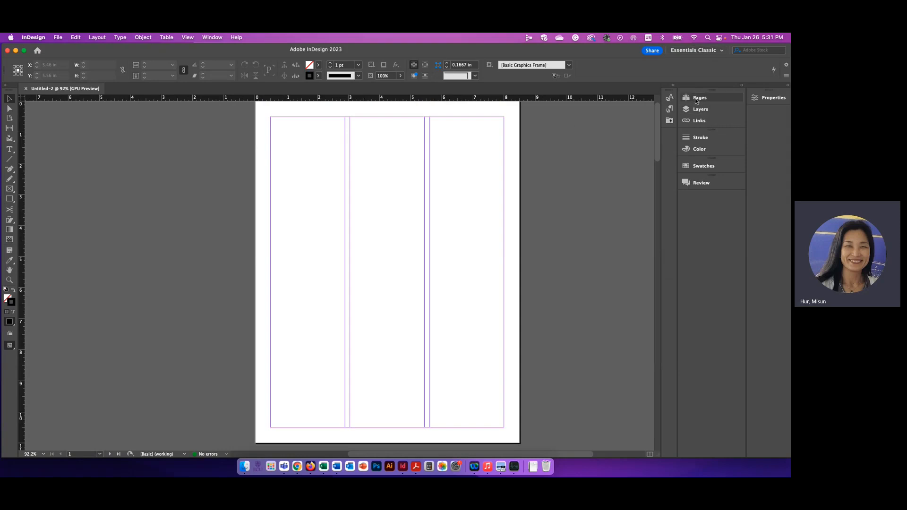
{"action": "left_click", "coordinate": [690, 51]}
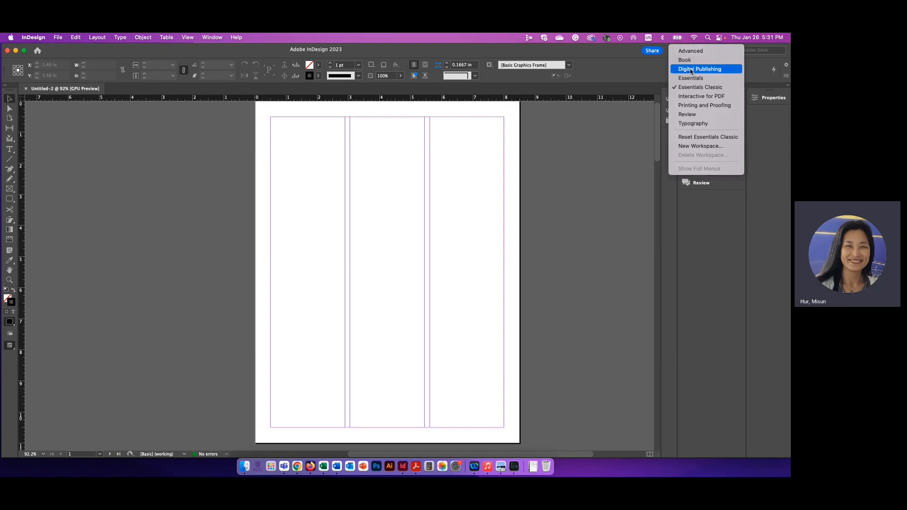
{"action": "left_click", "coordinate": [700, 80]}
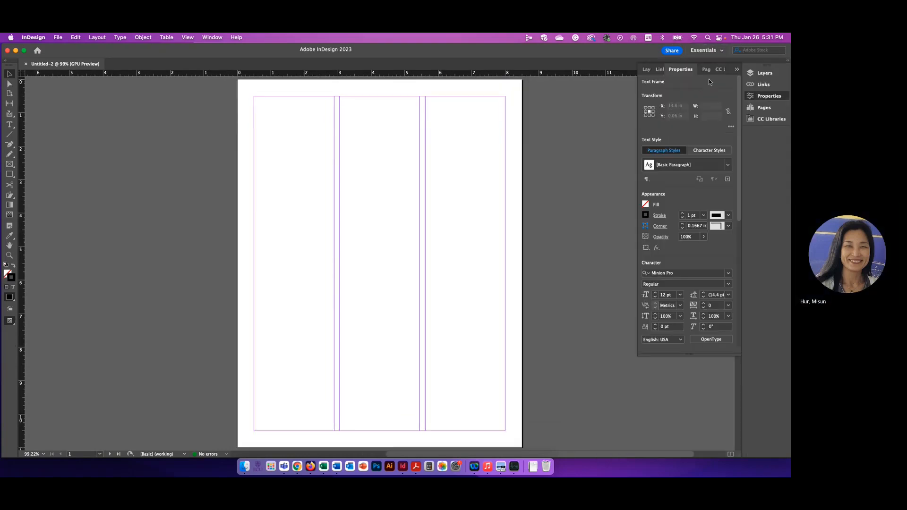
{"action": "left_click", "coordinate": [736, 70]}
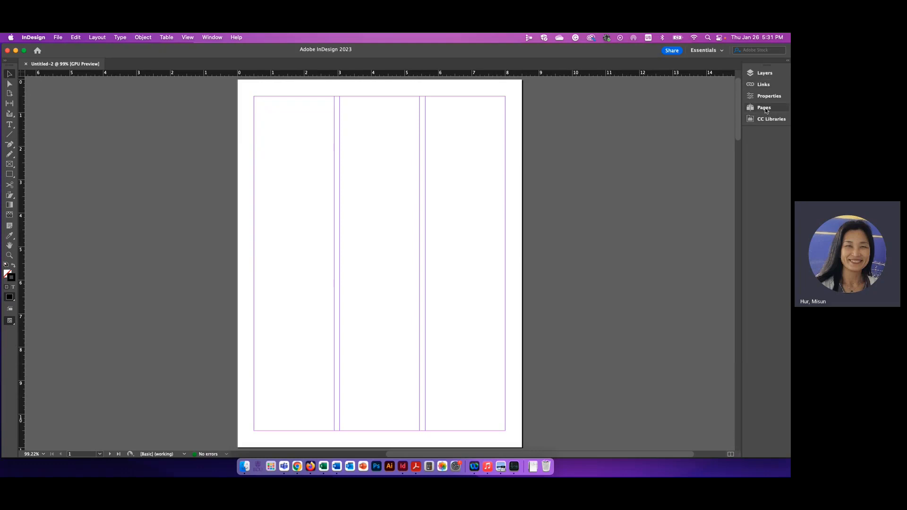
{"action": "left_click", "coordinate": [707, 50]}
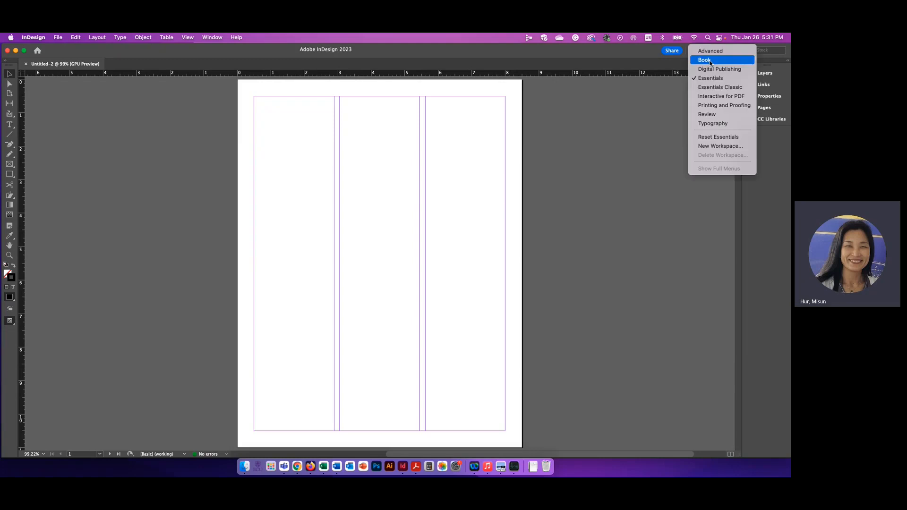
{"action": "left_click", "coordinate": [718, 89]}
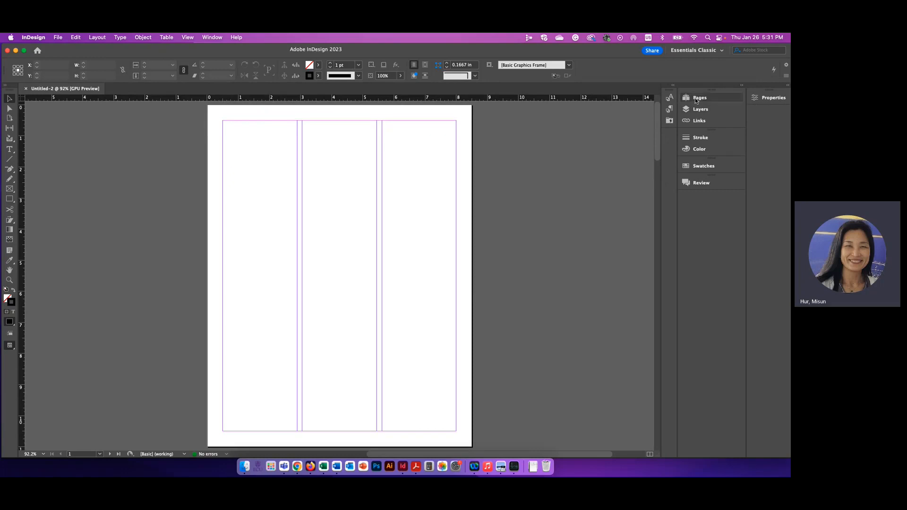
Show the page thumbnails with more room for the document pages, and display spread 4-5 at 75% zoom after visiting page 2
{"action": "left_click", "coordinate": [698, 98]}
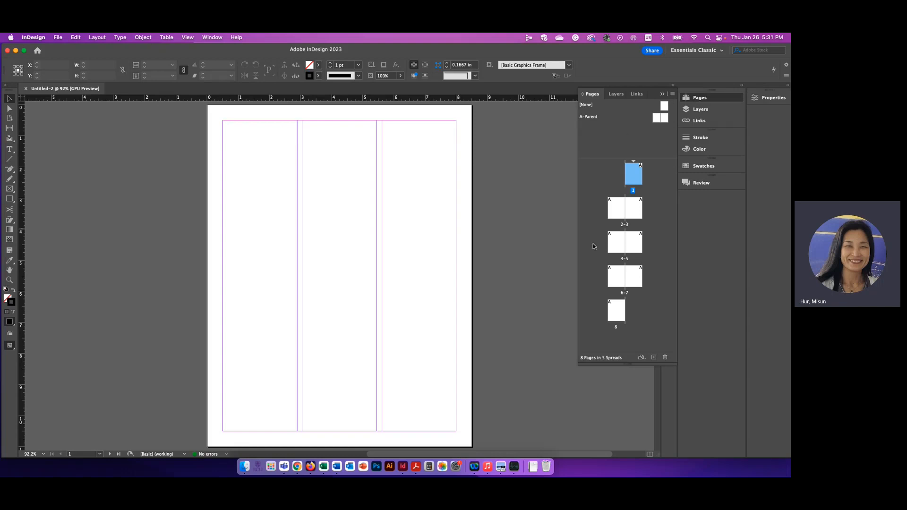
{"action": "left_click_drag", "start_coordinate": [610, 159], "coordinate": [613, 130]}
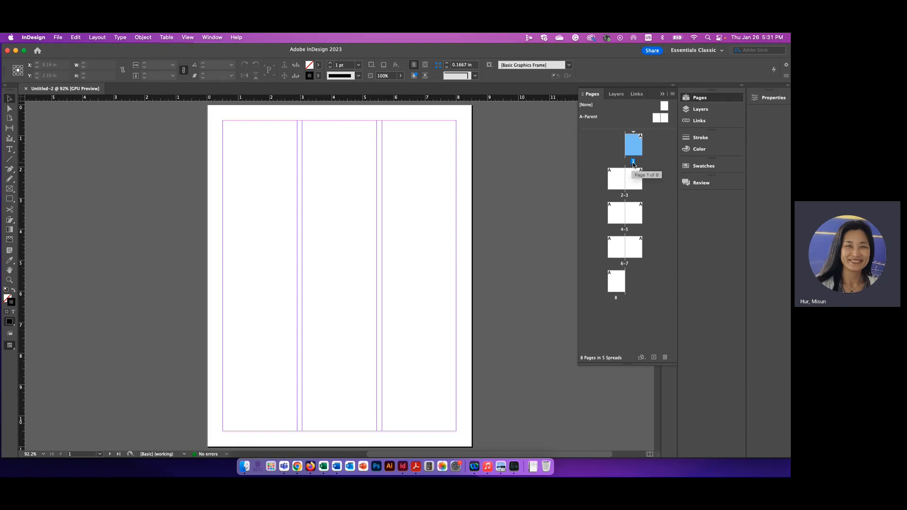
{"action": "double_click", "coordinate": [616, 184]}
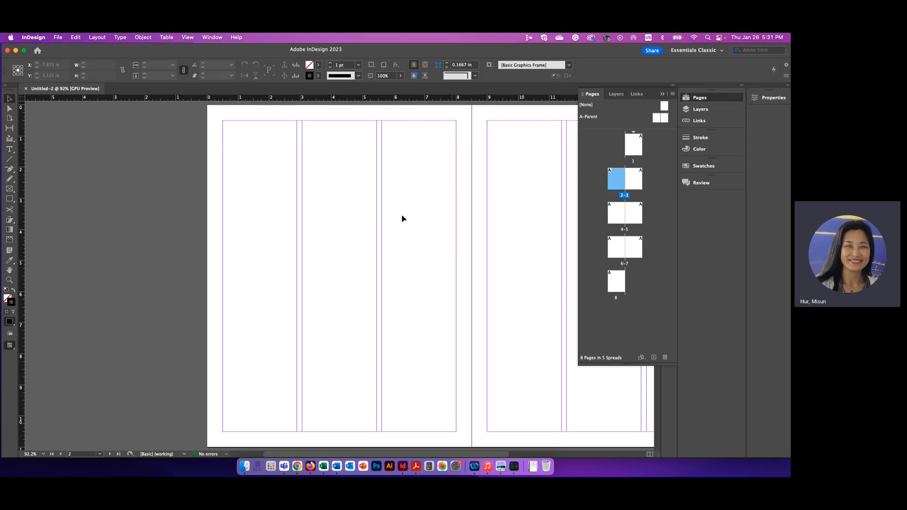
{"action": "double_click", "coordinate": [626, 231]}
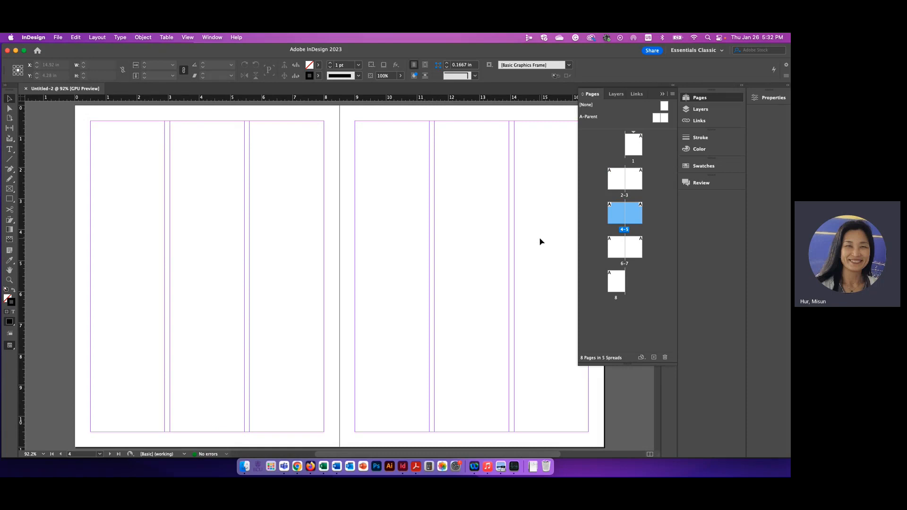
{"action": "key", "text": "super+minus"}
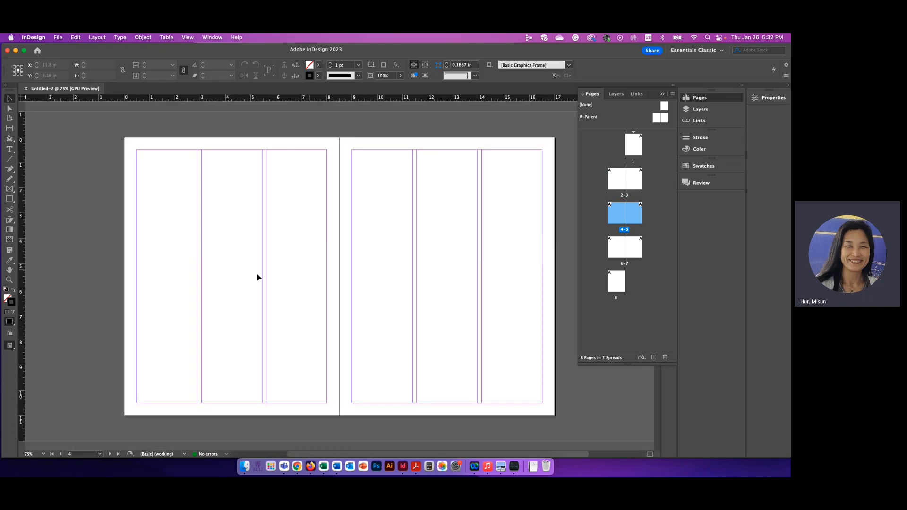